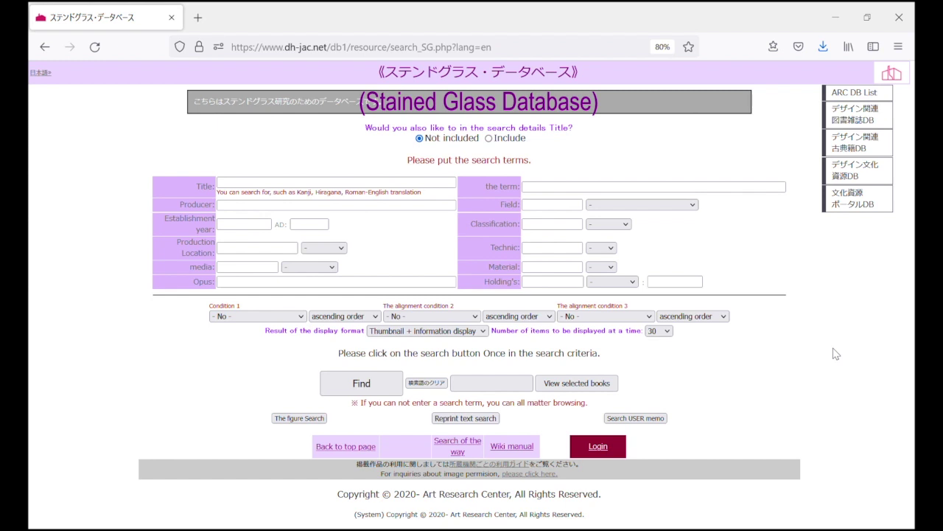
Open the login for the Stained Glass Database.
left_click(600, 451)
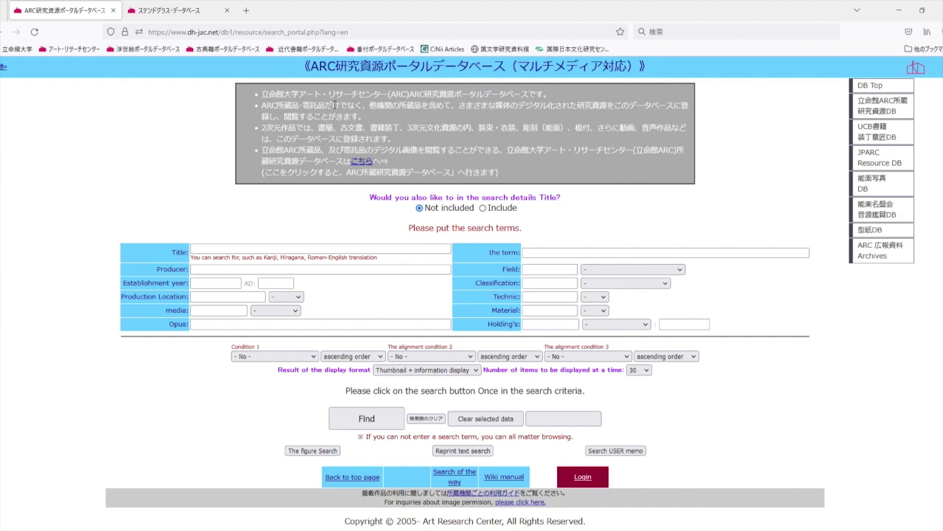
List all records in the ARC portal database and add C0010521, C0077856 and no23-00006 to the selection.
left_click(373, 422)
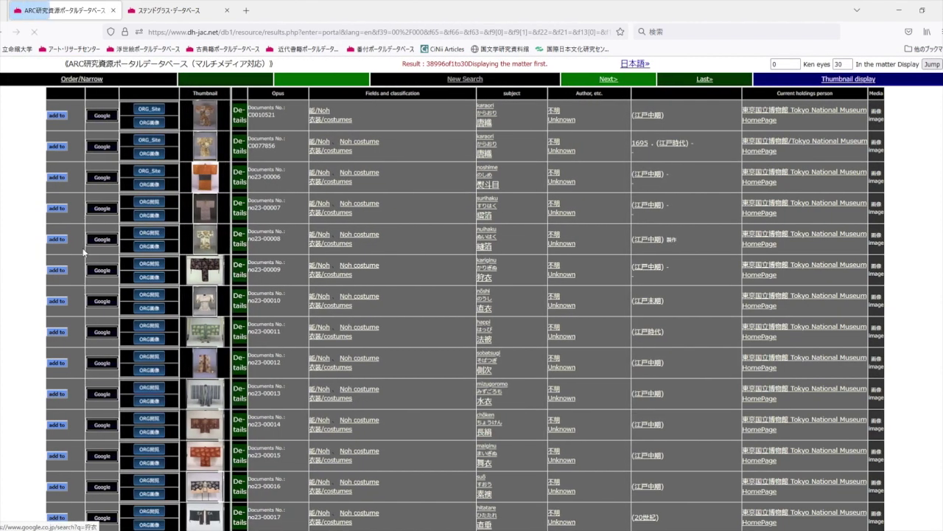
left_click(56, 115)
left_click(57, 146)
left_click(57, 177)
Import and register the selected records in the Stained Glass Database, and list the database's records.
left_click(171, 10)
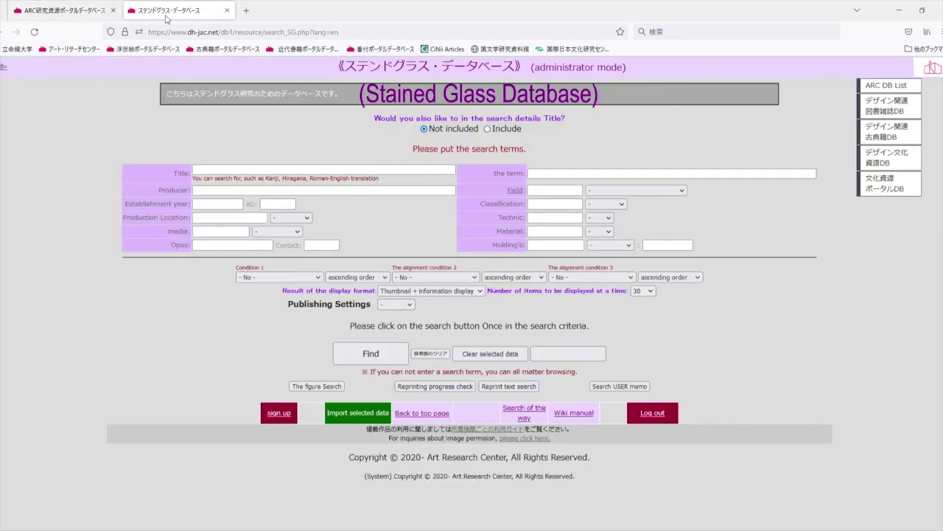
left_click(356, 418)
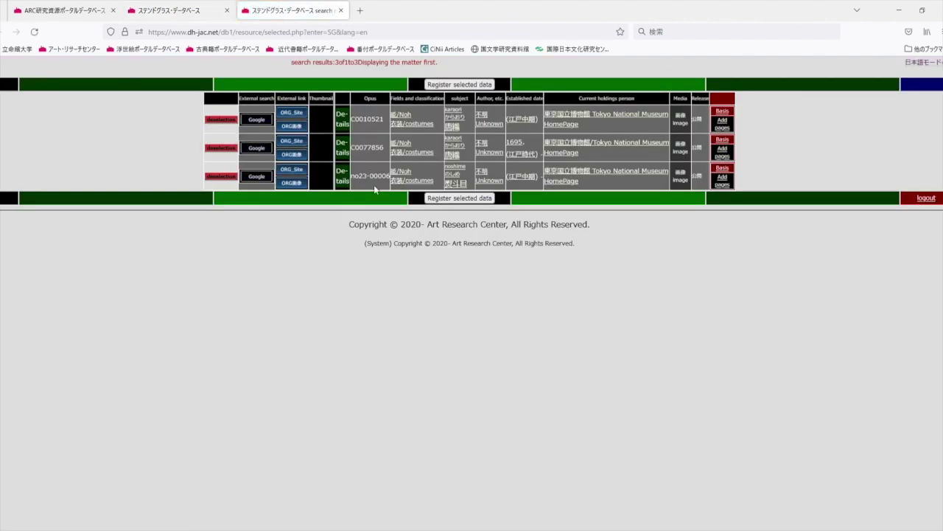
left_click(465, 200)
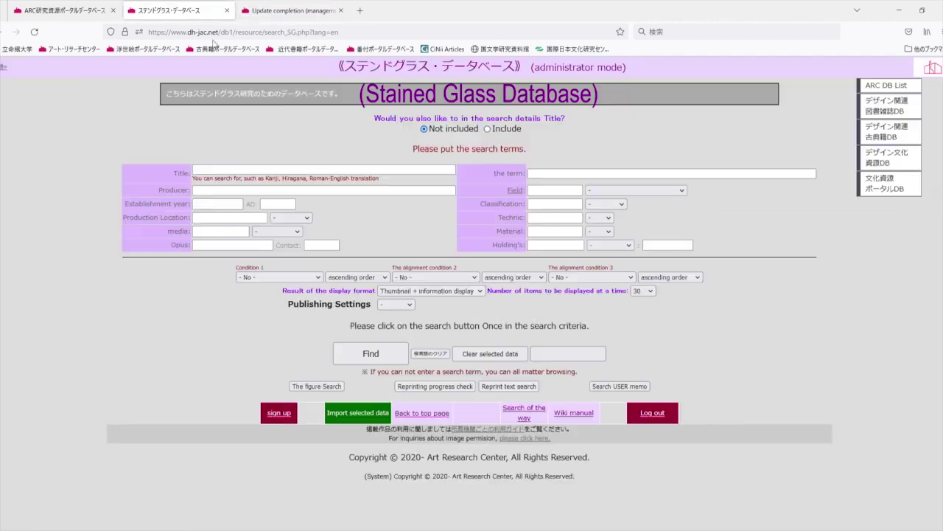
left_click(384, 352)
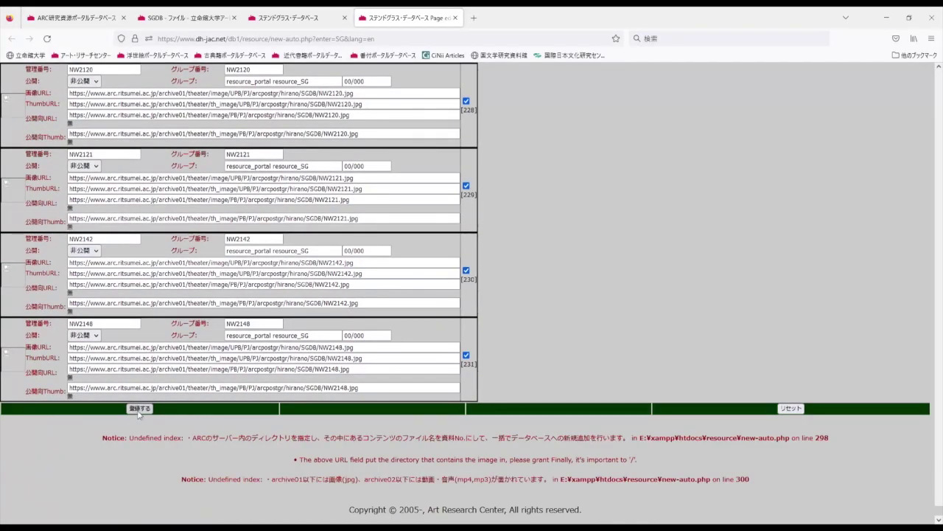
Register the batch of new NW image records and open the details of record NW0011 in the results list.
left_click(139, 408)
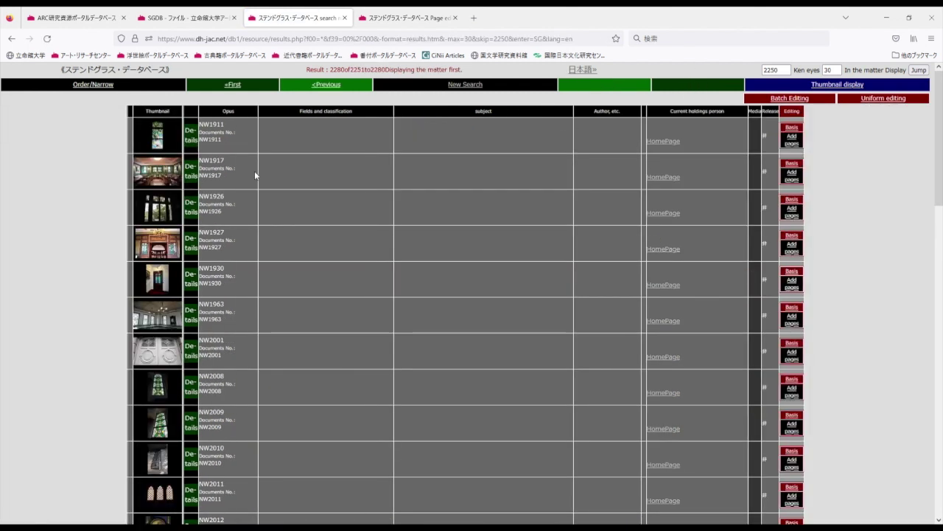
scroll(254, 175, "down", 15)
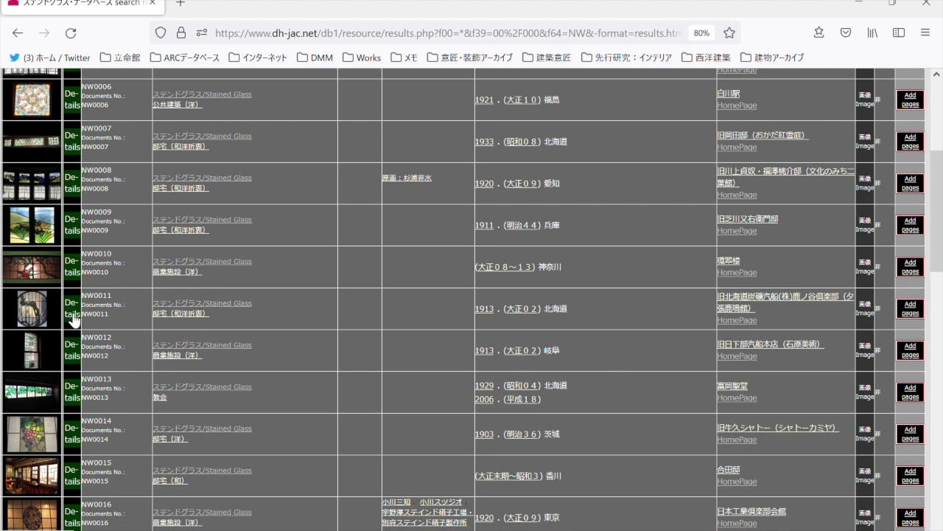
left_click(73, 317)
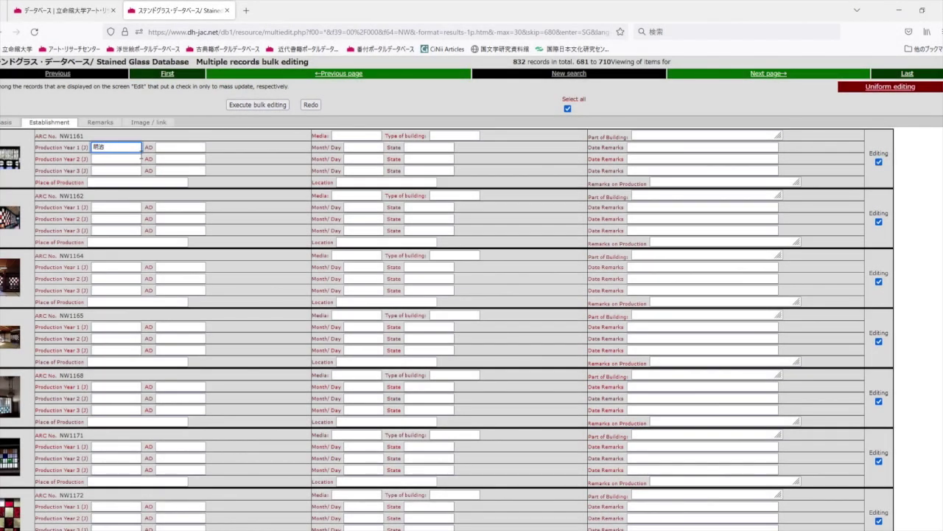
Set Production Year 1 to 明治２４ for record NW1161 and to 大正 for record NW1168.
type("２４")
left_click(126, 390)
type("1u")
key("space")
key("Return")
Limit the editing selection to records NW1161 and NW1168 and execute the bulk edit.
left_click(568, 108)
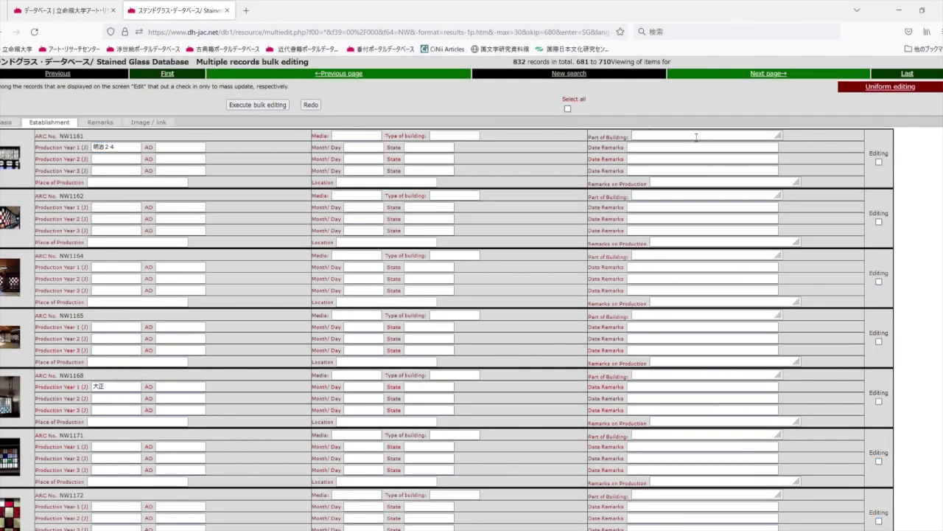
left_click(878, 162)
scroll(879, 166, "down", 2)
left_click(879, 328)
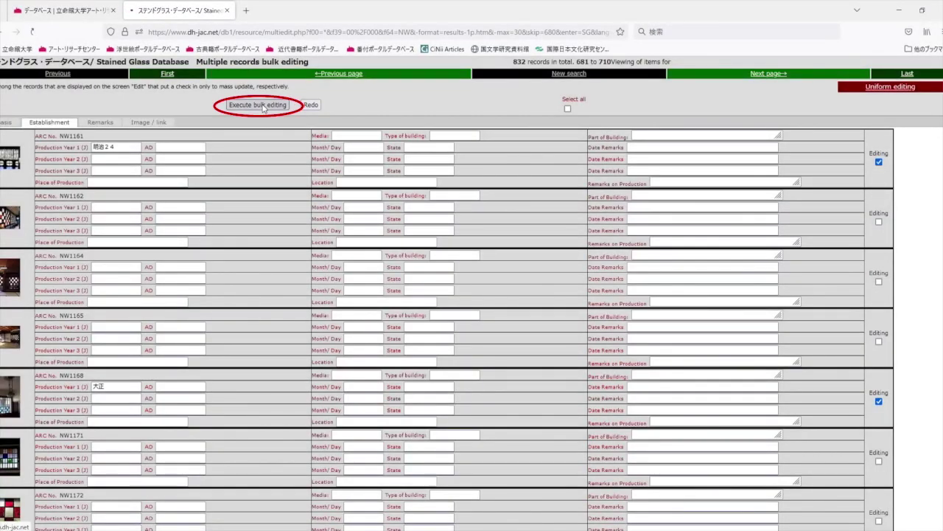
left_click(267, 107)
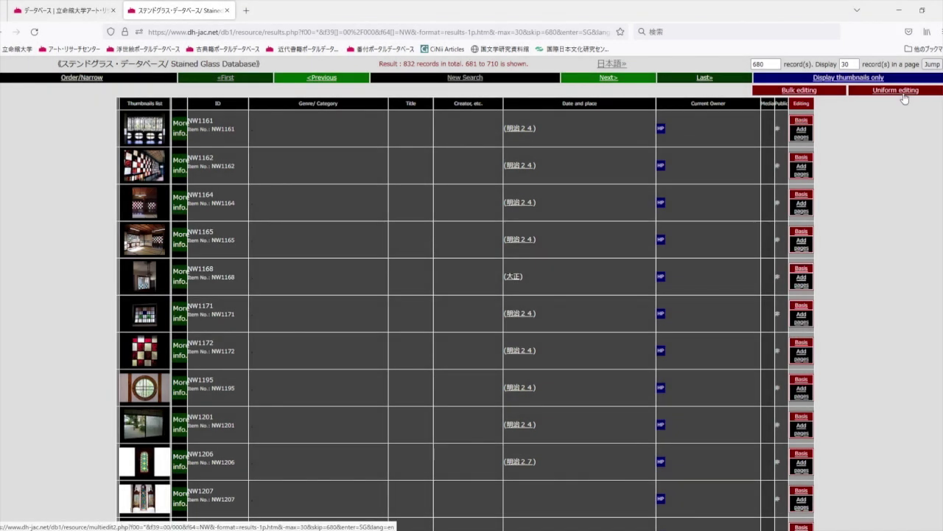
Use uniform editing to set the Genre of all listed records to ステンドグラス/Stained Glass.
left_click(904, 98)
left_click(640, 156)
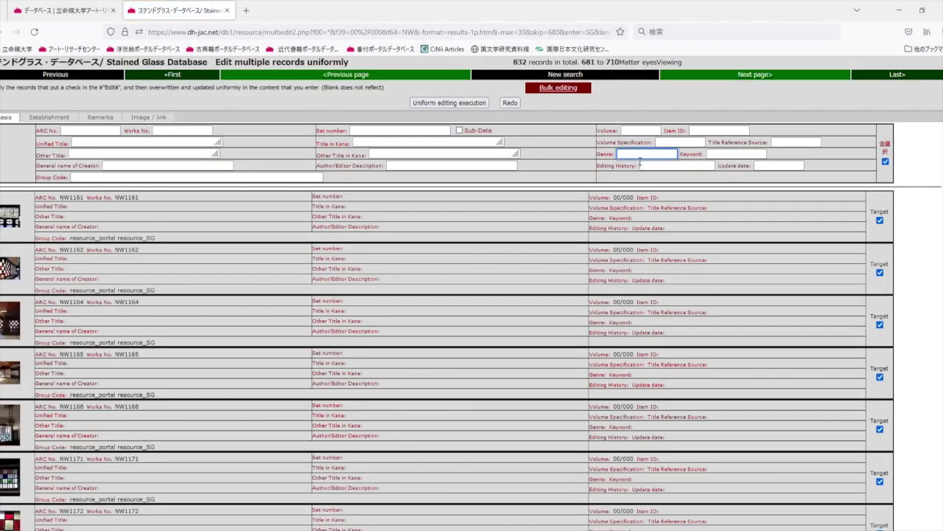
type("すてんどぐらす")
key("space")
key("Return")
type("/Stained Glass")
left_click(885, 162)
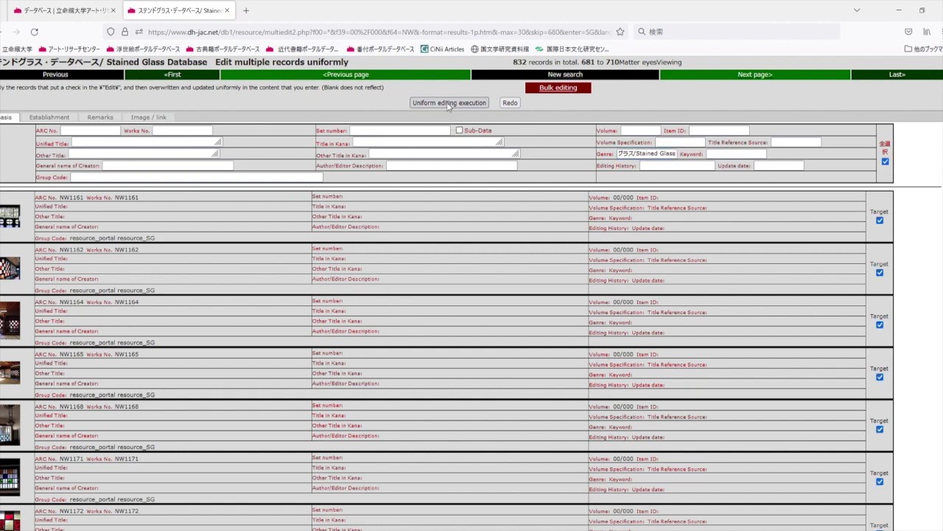
left_click(448, 103)
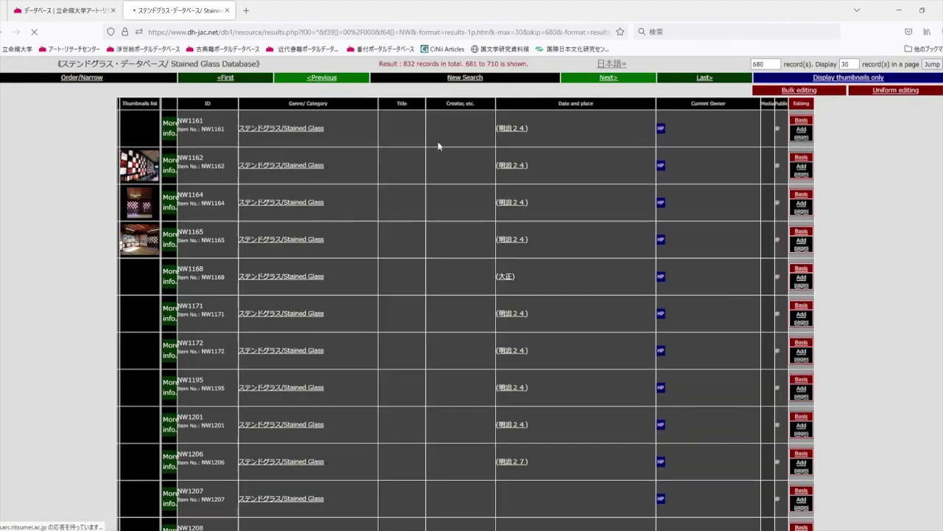
scroll(438, 146, "down", 5)
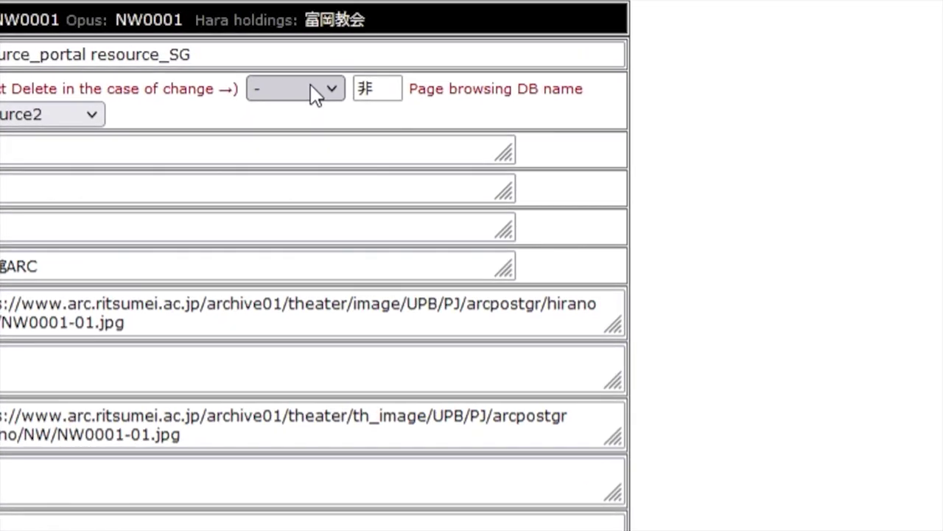
Set the publication status of record NW0001 to Release and switch it back to private.
left_click(249, 111)
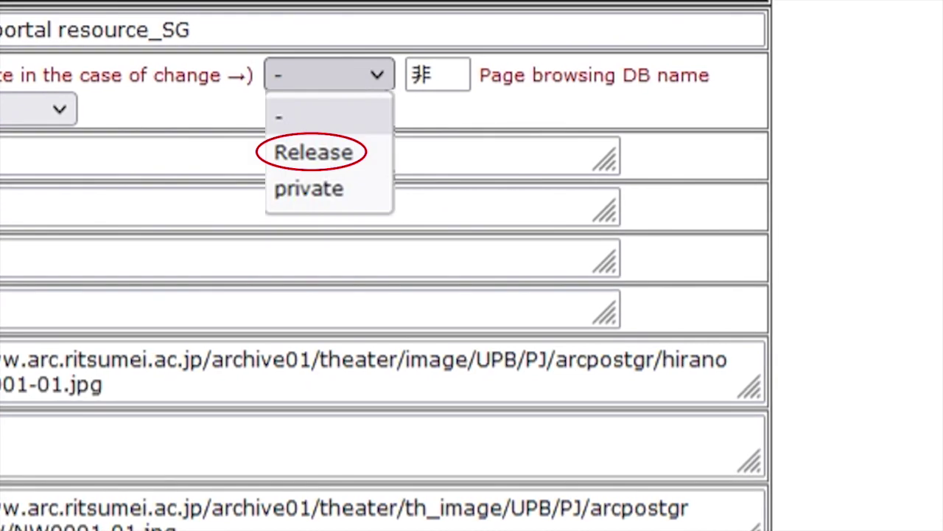
left_click(325, 152)
left_click(351, 81)
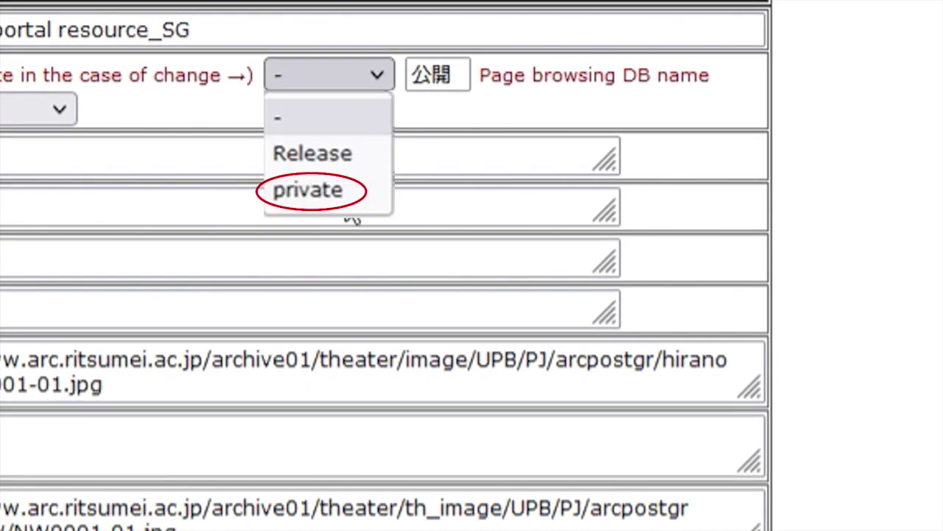
left_click(343, 193)
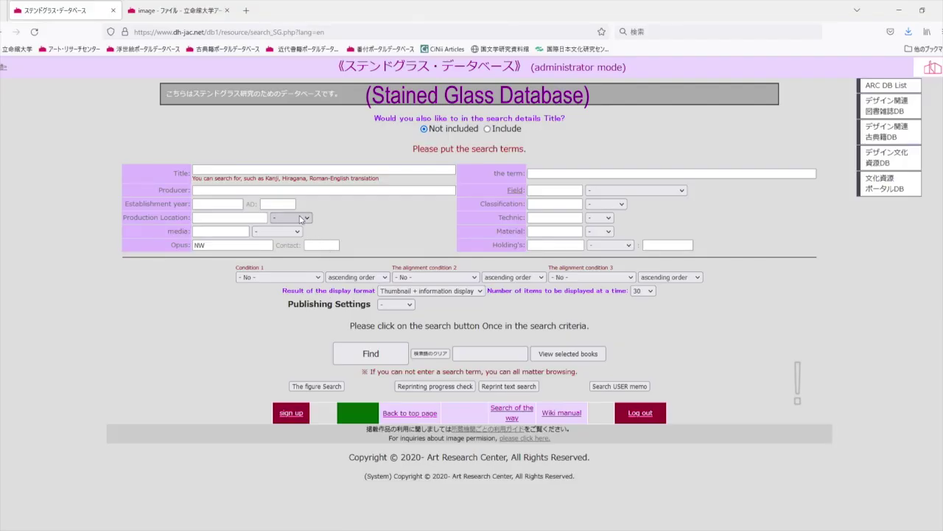
Search the NW records with the production location set to 京都.
left_click(302, 219)
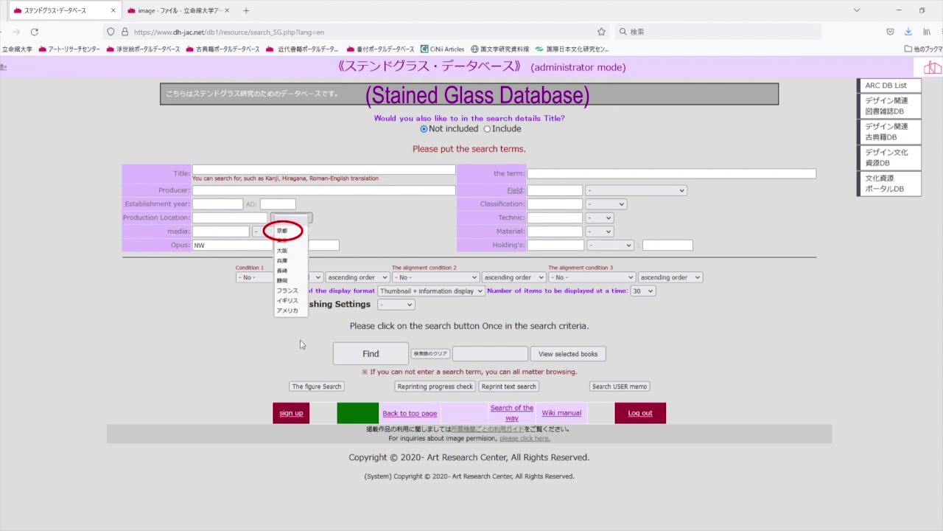
key("Return")
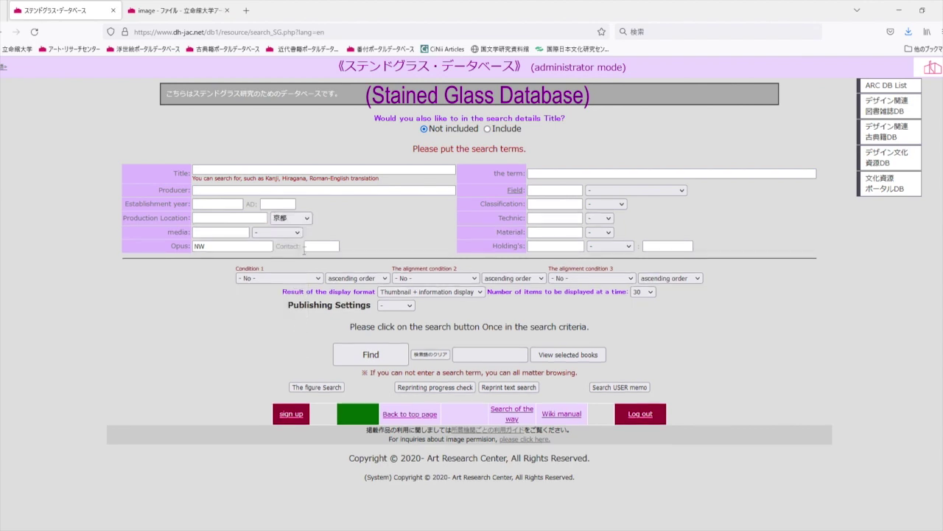
left_click(362, 358)
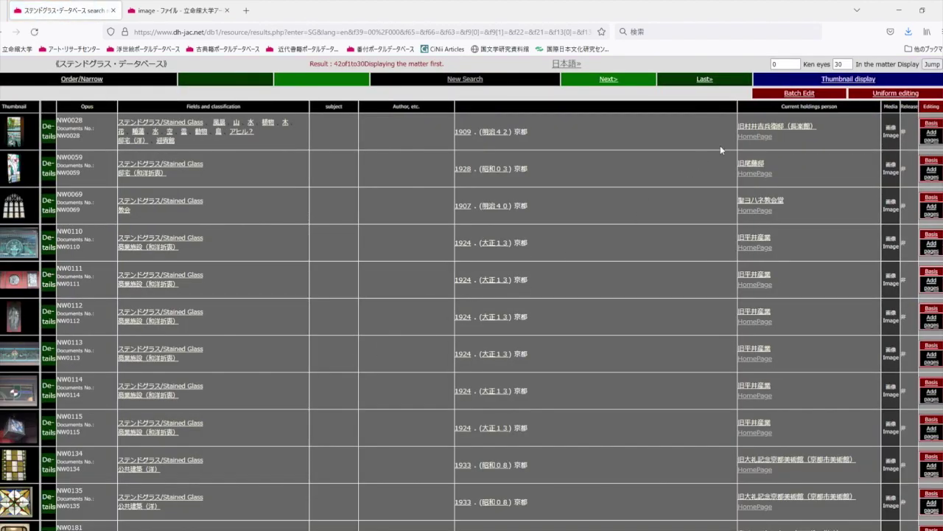
Show the search results as thumbnails only and look through the images.
left_click(840, 81)
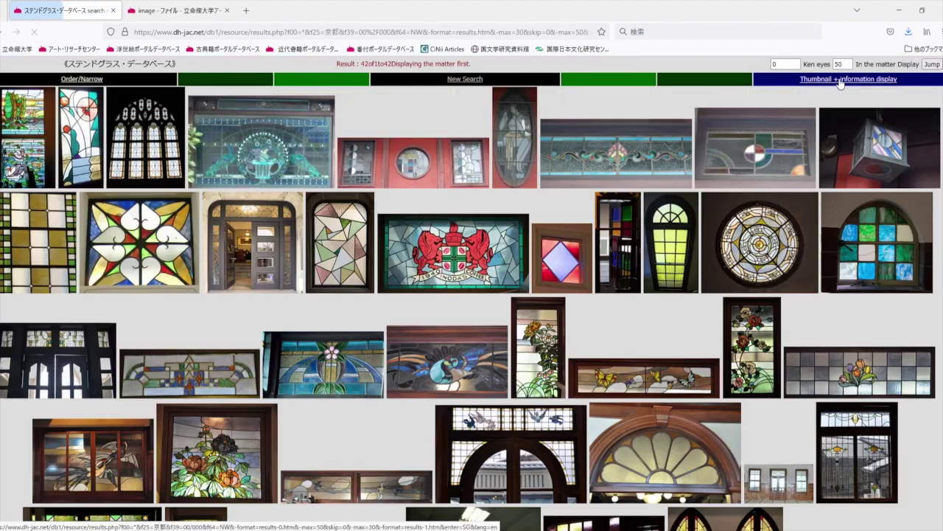
scroll(658, 129, "down", 5)
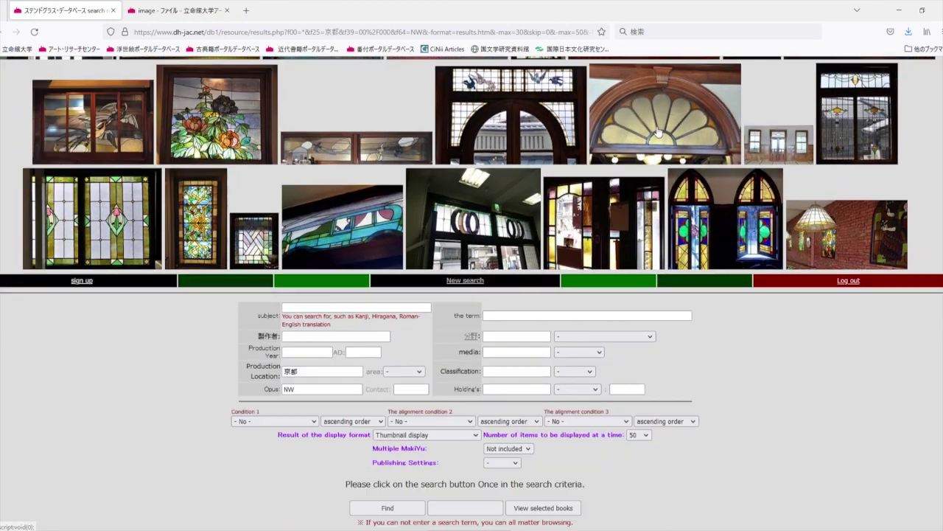
Rerun the search with the results sorted by establishment year in ascending order.
scroll(658, 131, "down", 1)
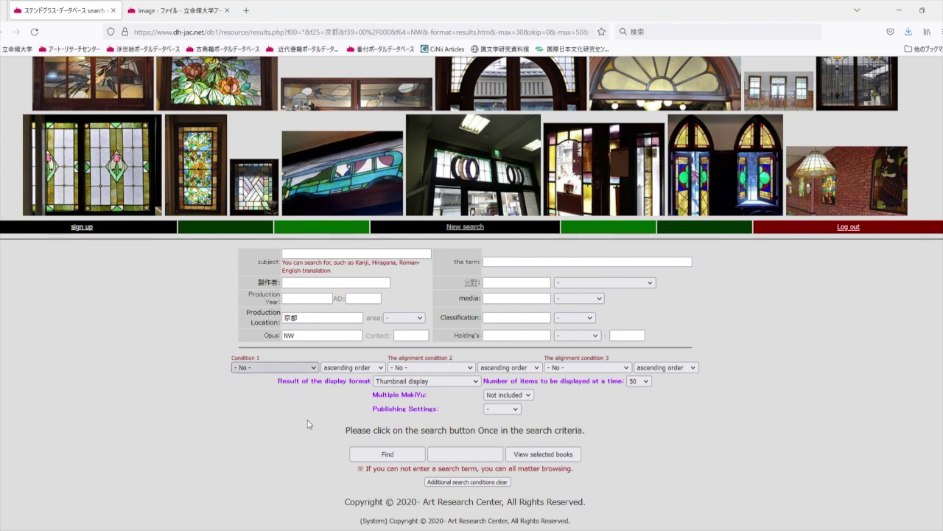
left_click(316, 390)
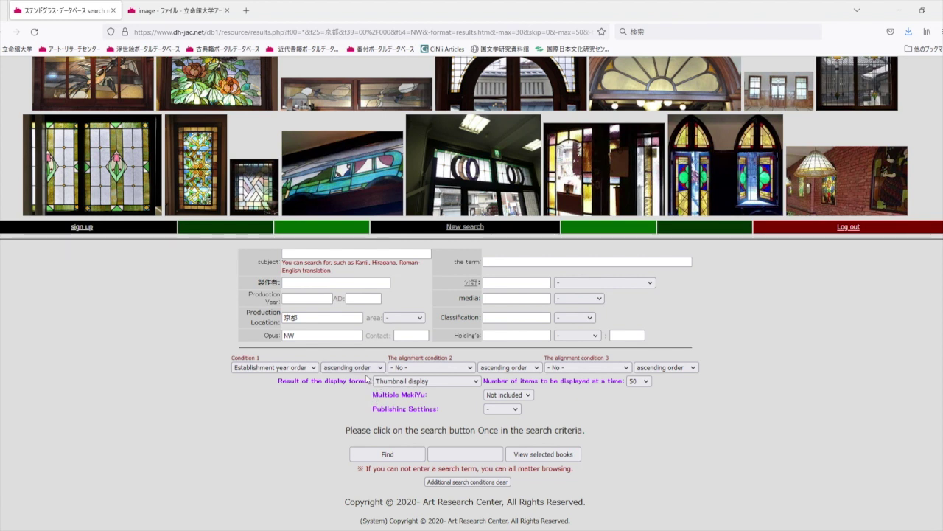
left_click(397, 456)
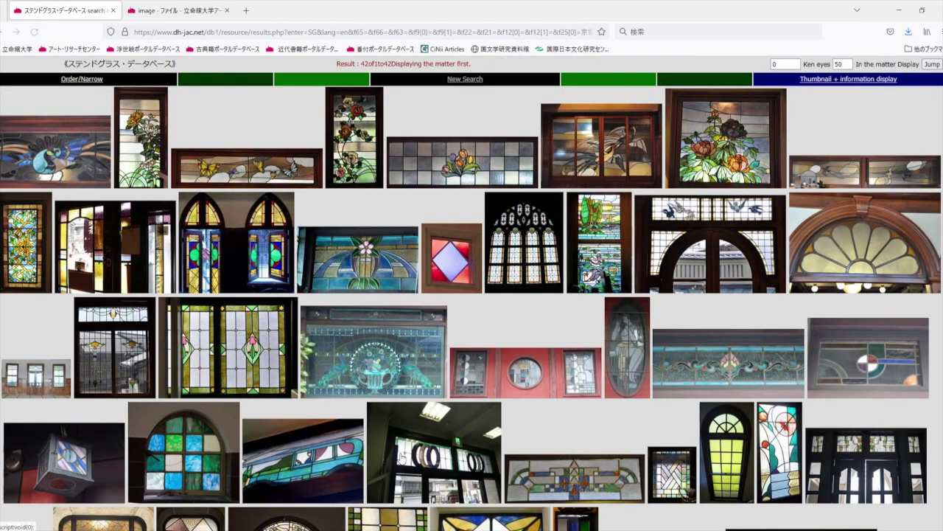
Switch the sorted results to the thumbnail and information display and review the records.
left_click(826, 80)
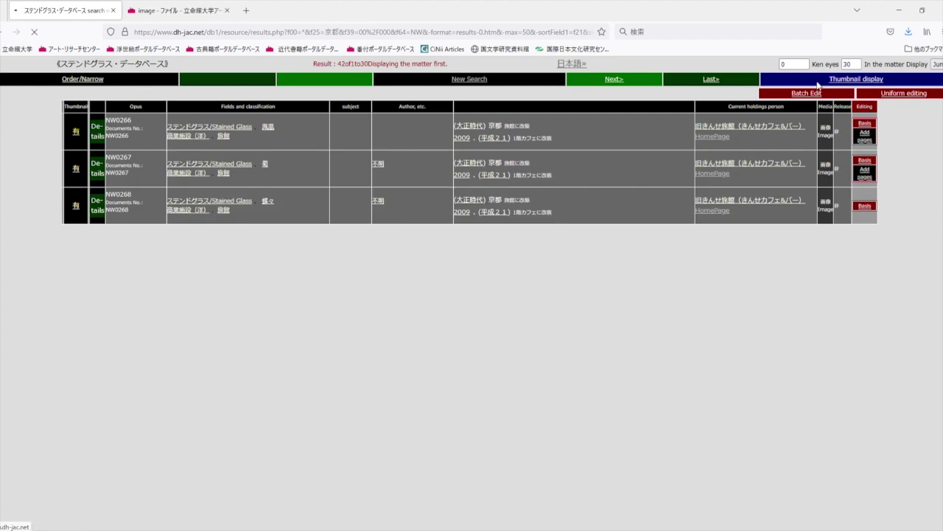
scroll(588, 154, "down", 3)
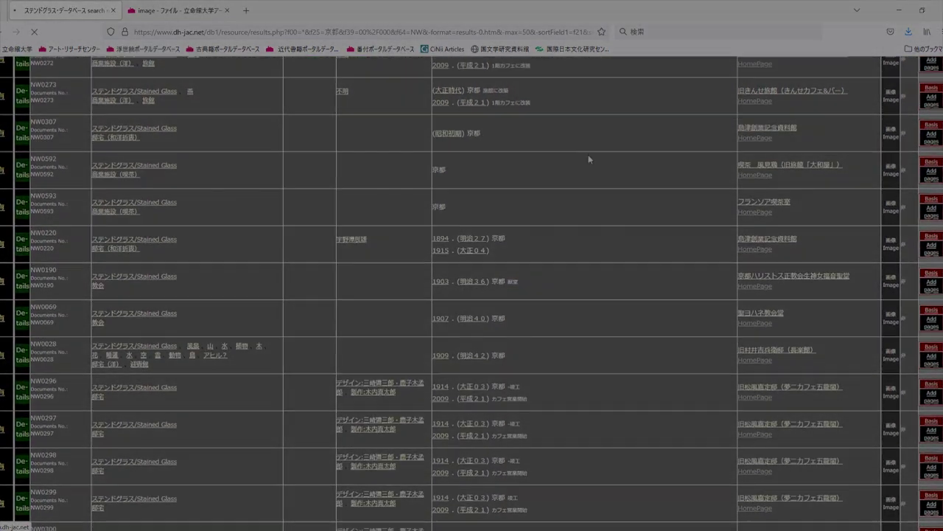